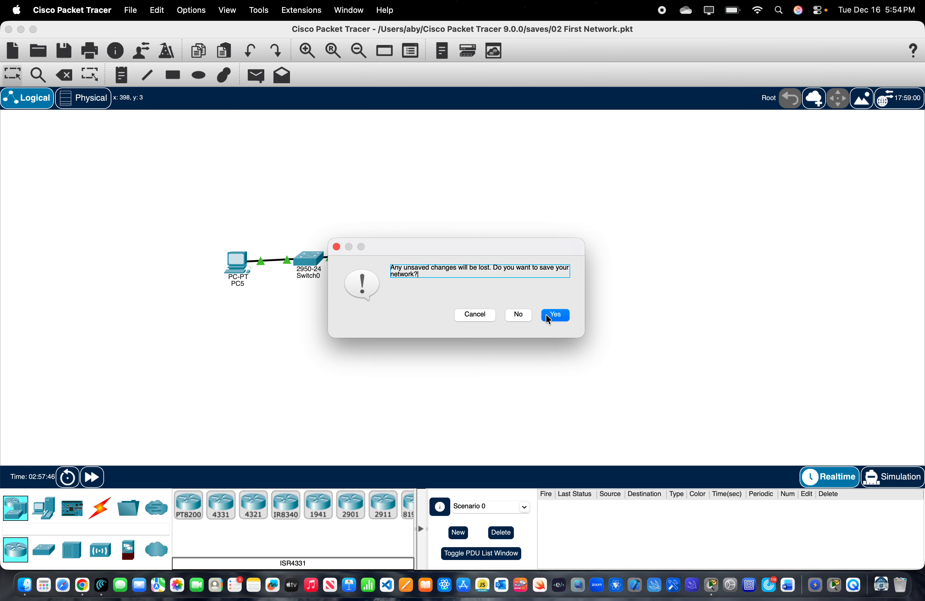
Save the current network and reopen 02 First Network.pkt from the saves folder
click(555, 314)
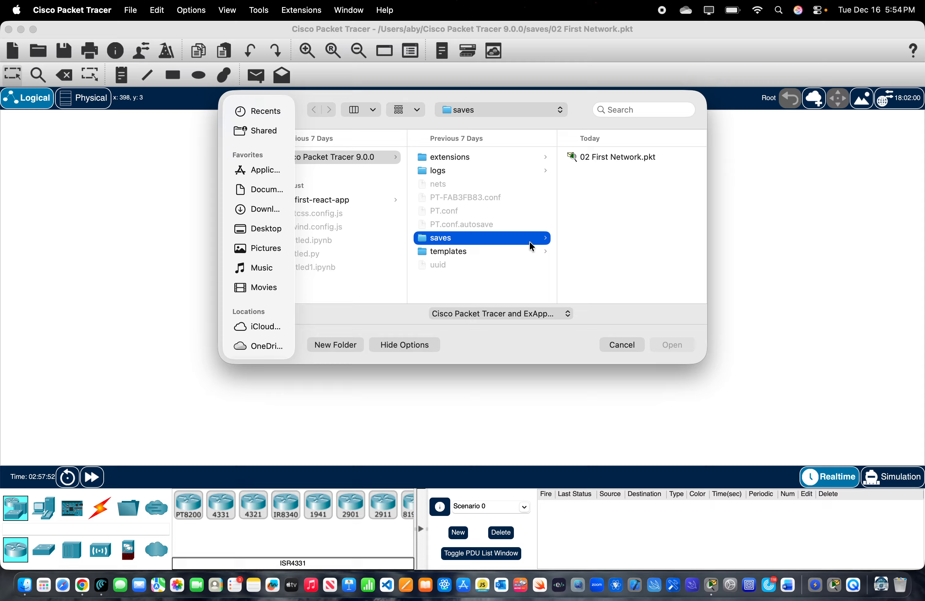
click(597, 156)
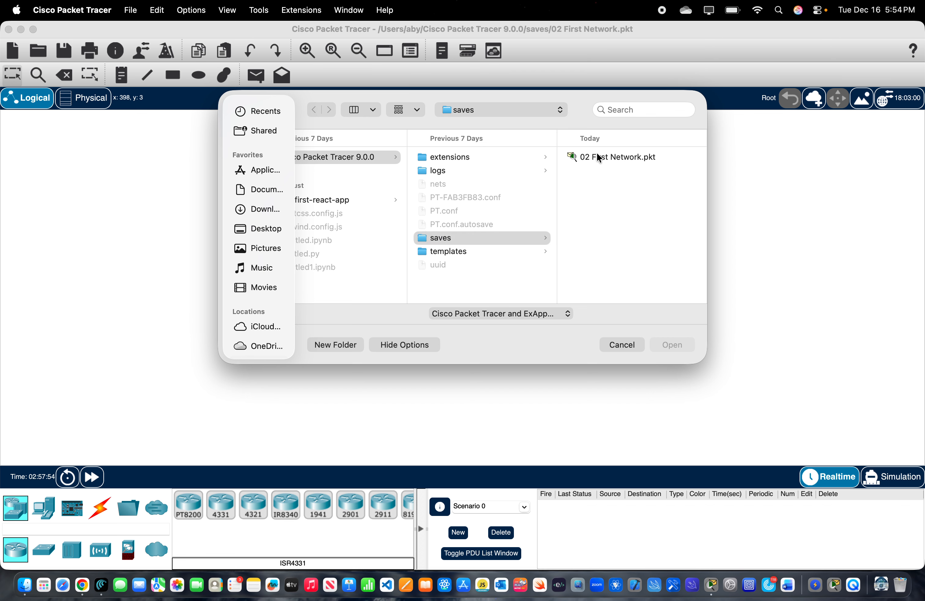
click(682, 343)
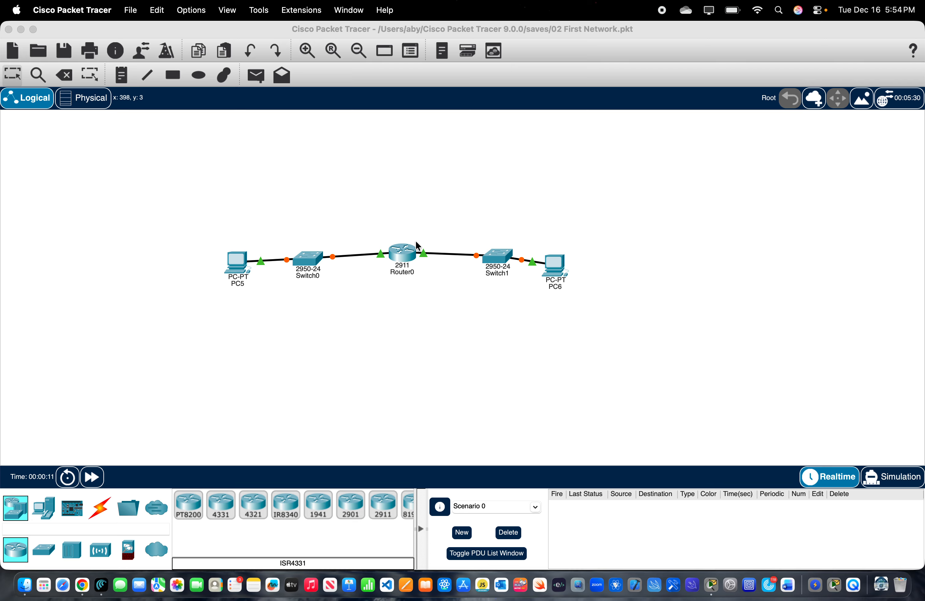
click(308, 55)
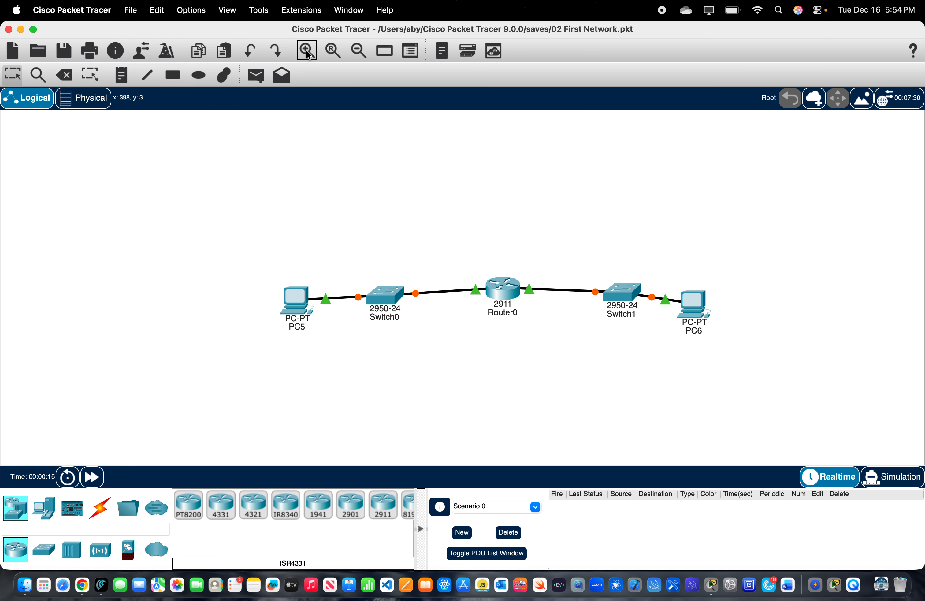
click(365, 55)
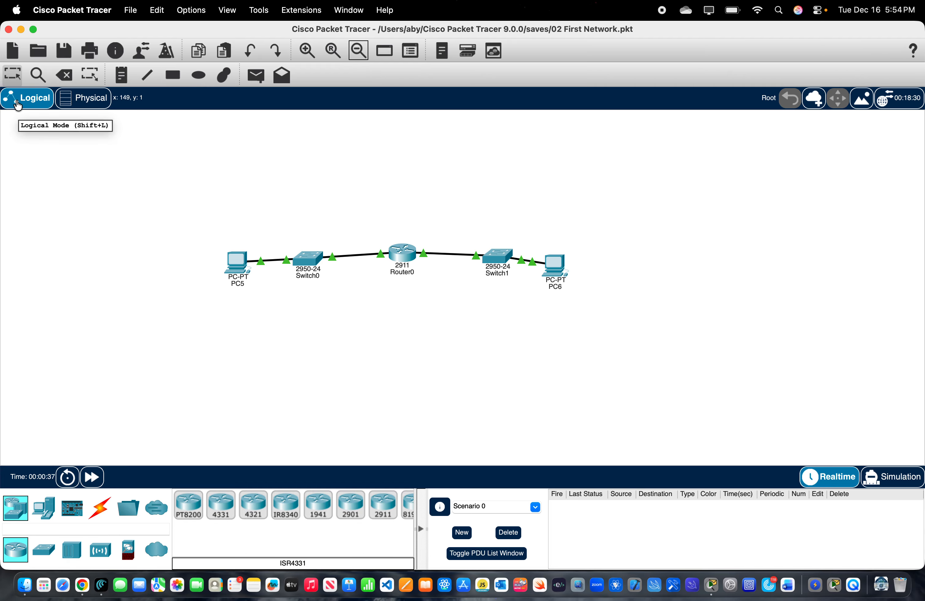
Explore the physical workspace through Home City and Corporate Office down to the Main Wiring Closet, and examine its equipment rack
click(82, 99)
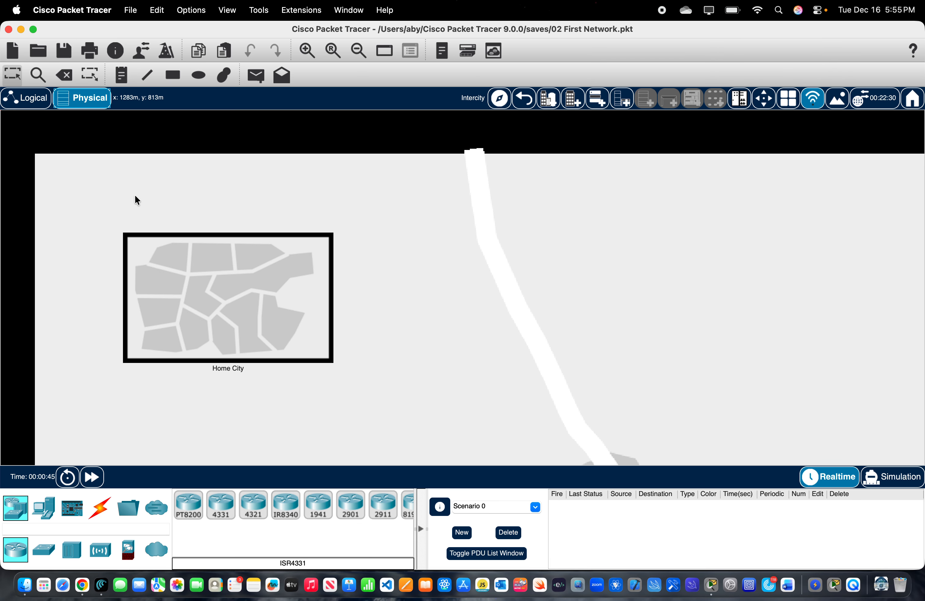
click(169, 275)
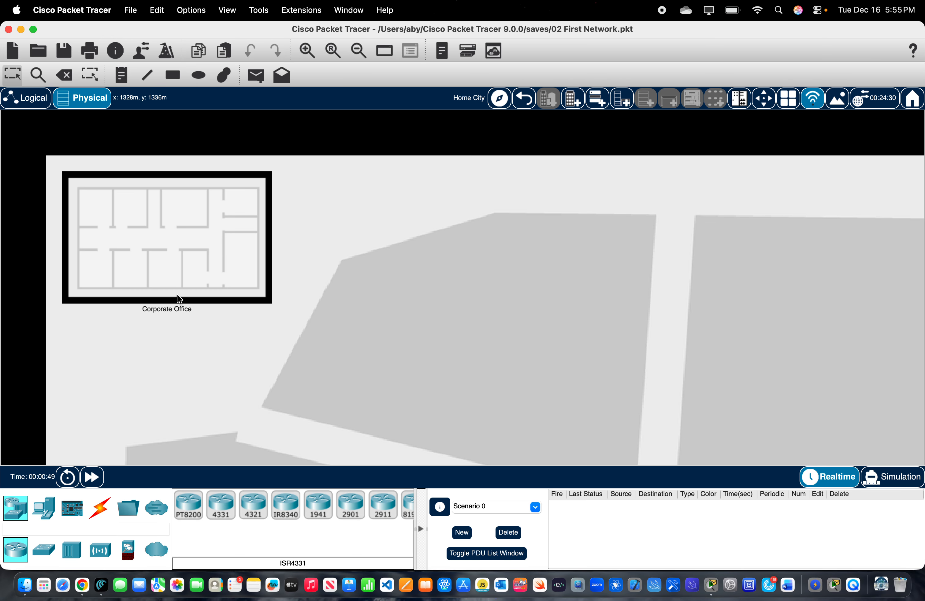
click(189, 292)
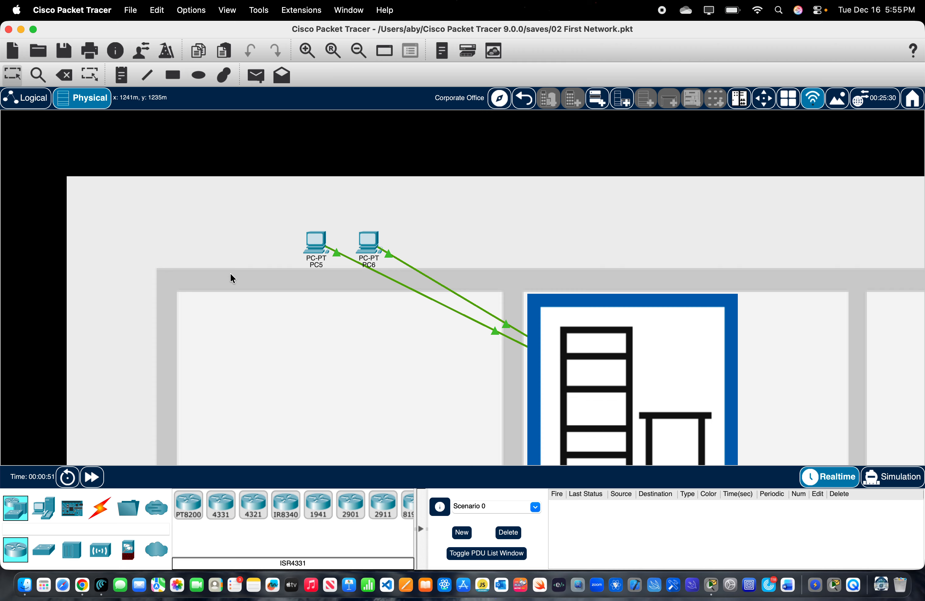
scroll(294, 316, down, 5)
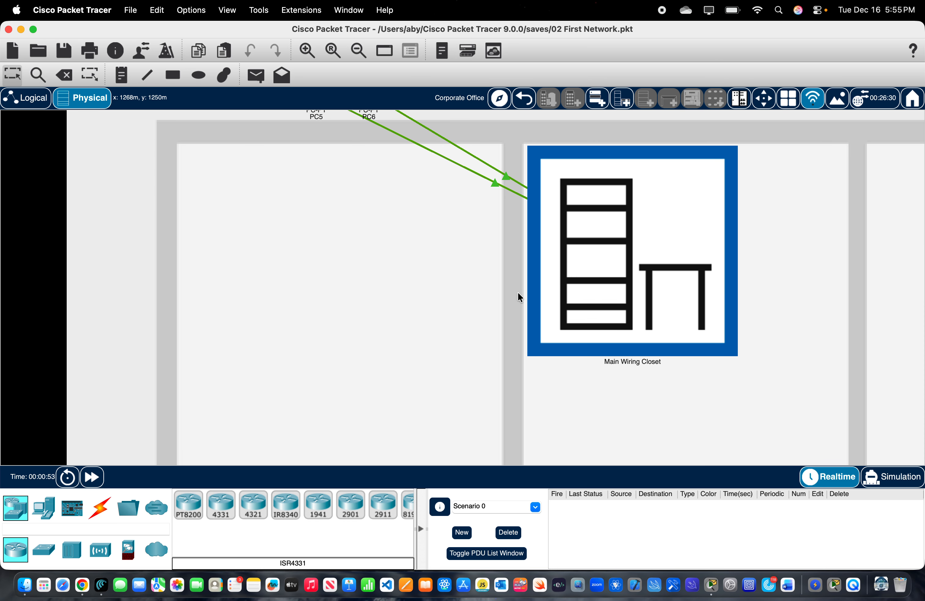
click(677, 300)
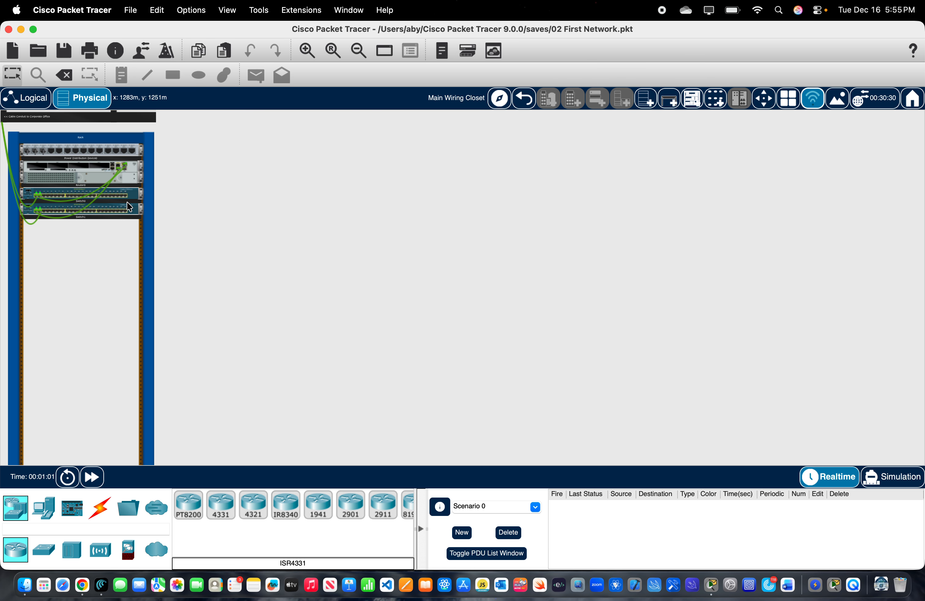
click(308, 52)
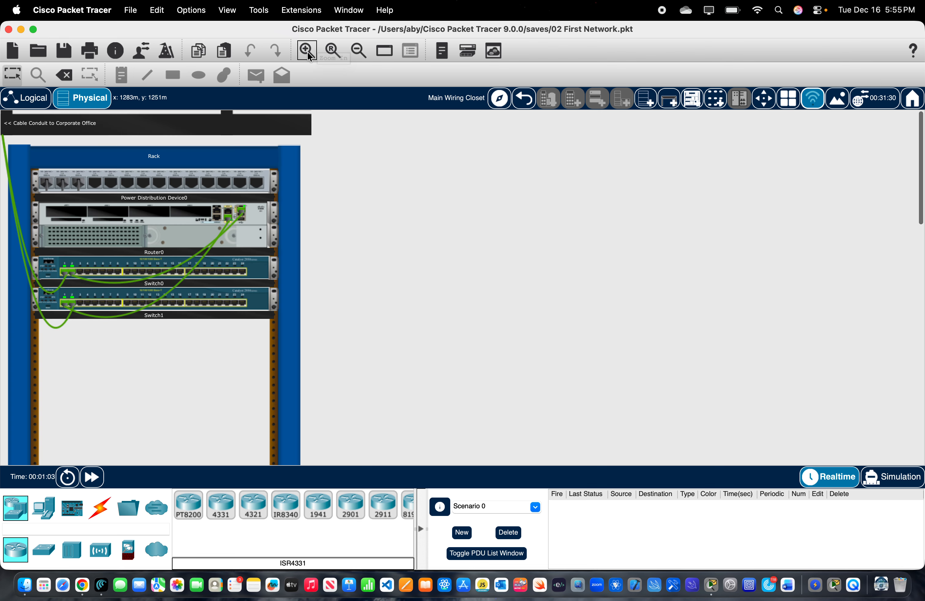
click(308, 51)
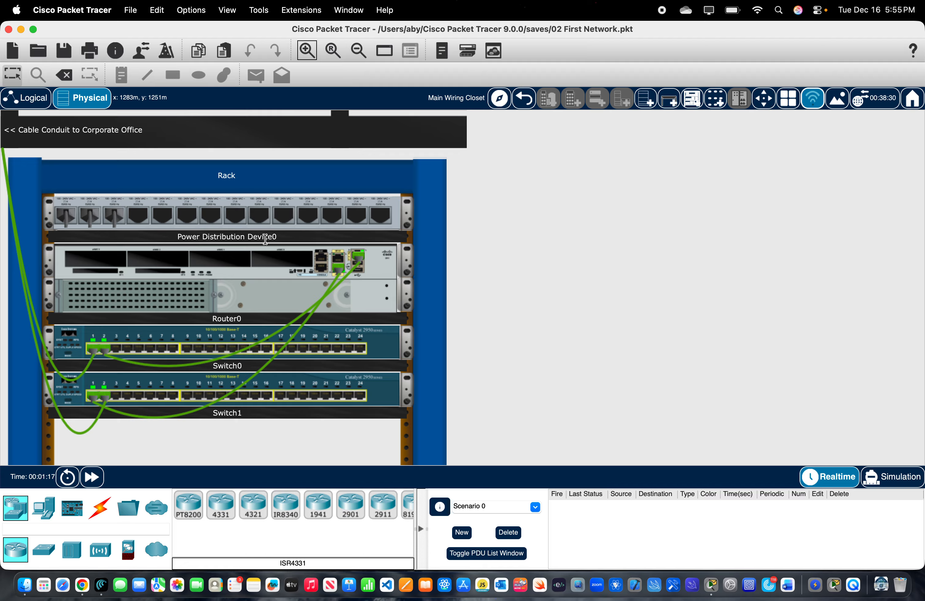
Inspect the front of Router0 in the Main Wiring Closet rack and close the inspection view
right_click(261, 284)
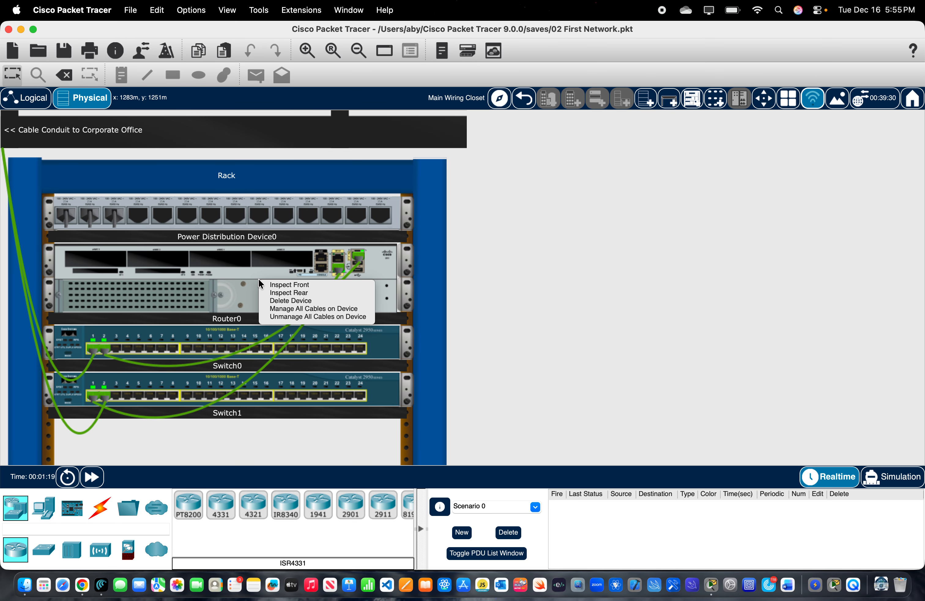
click(289, 284)
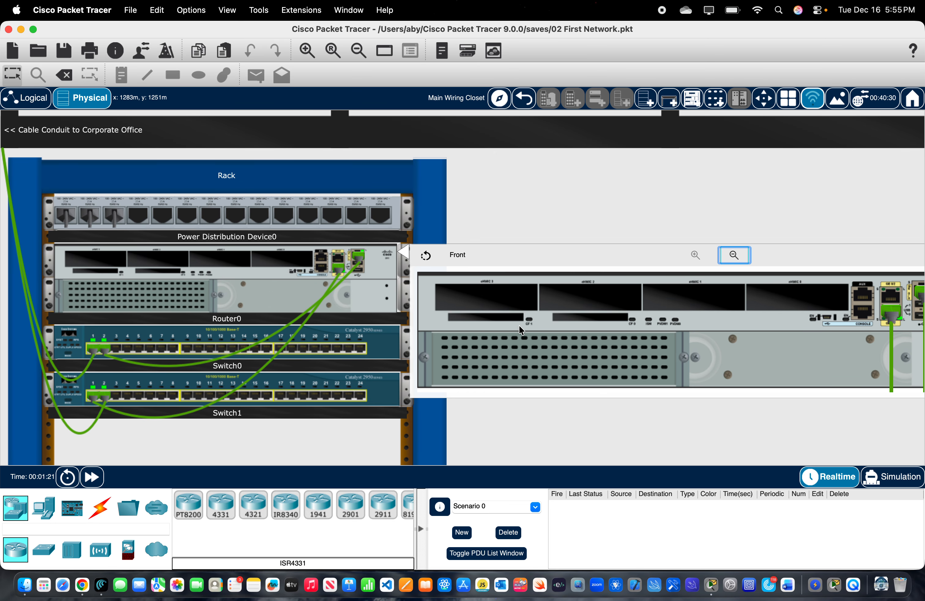
scroll(559, 300, right, 4)
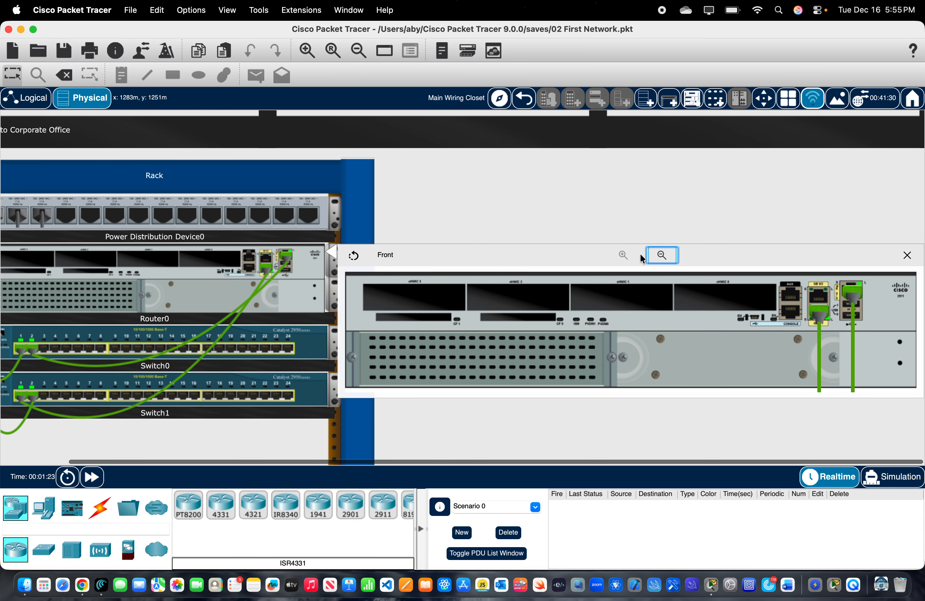
mouse_move(608, 371)
click(907, 255)
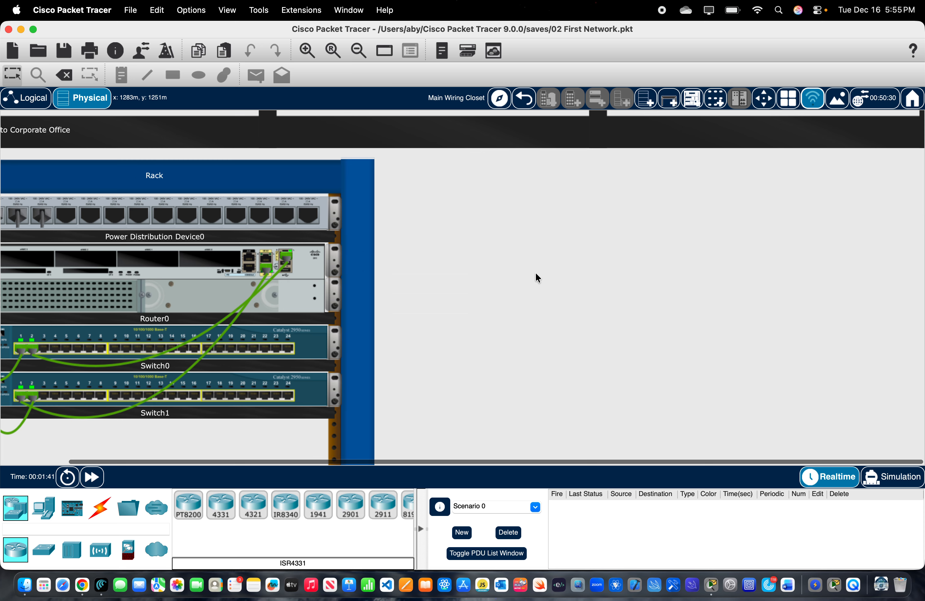
scroll(536, 273, left, 3)
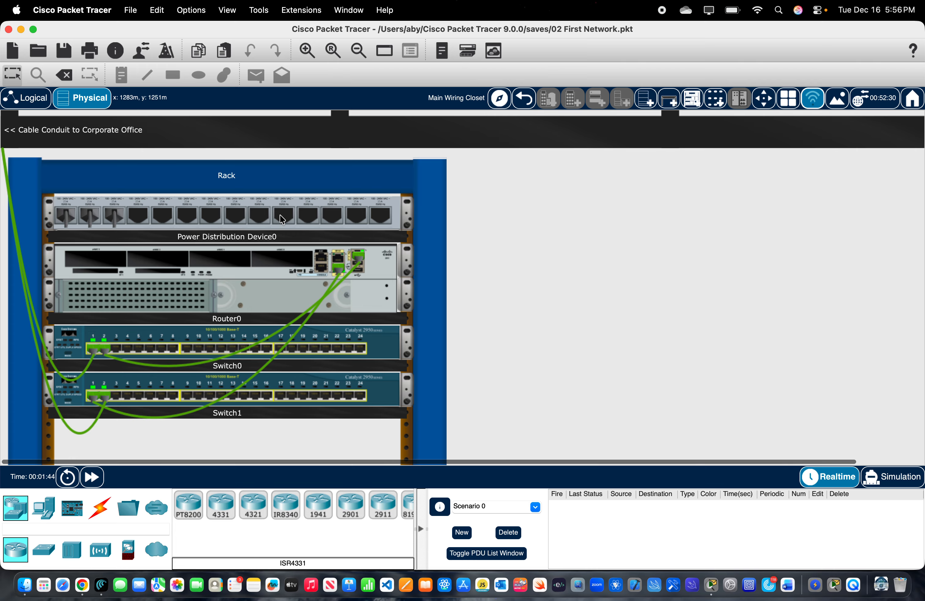
Power cycle all devices from the logical workspace and fast-forward the network time
click(37, 102)
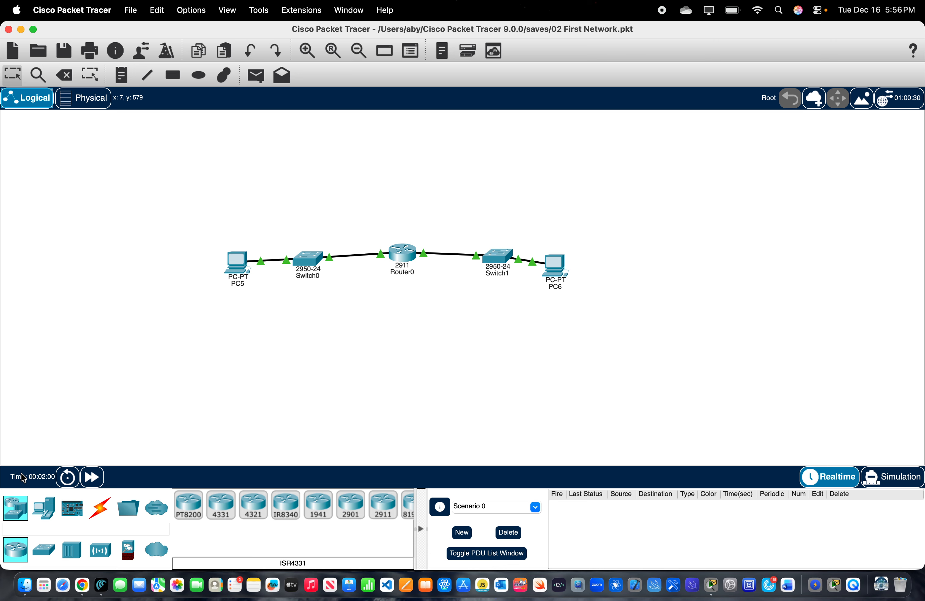
click(67, 483)
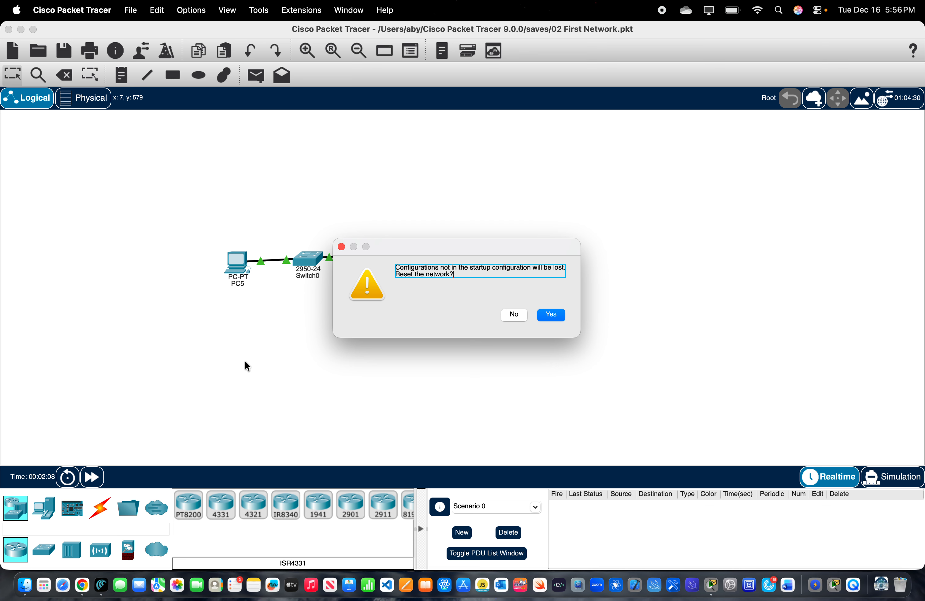
click(551, 315)
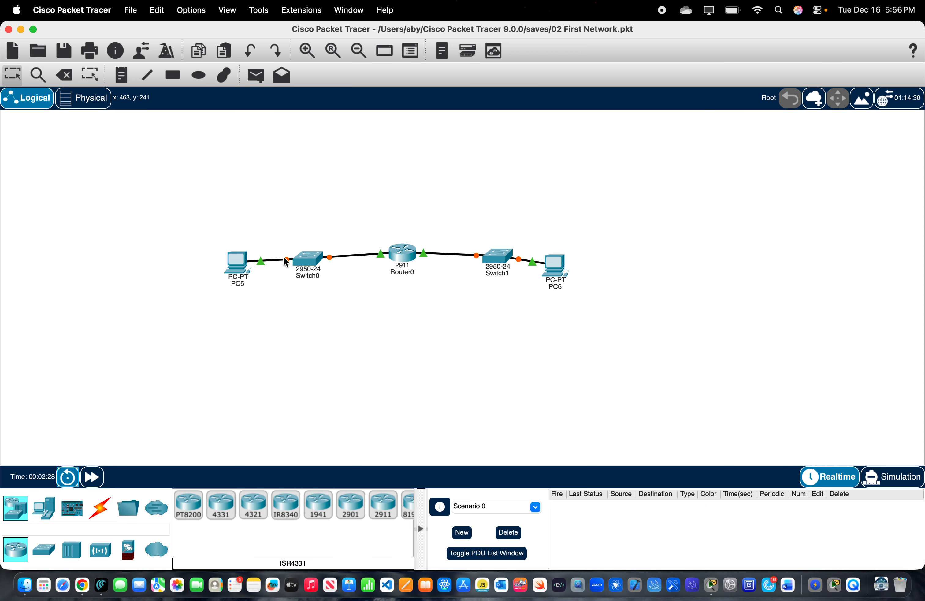
mouse_move(287, 261)
click(93, 478)
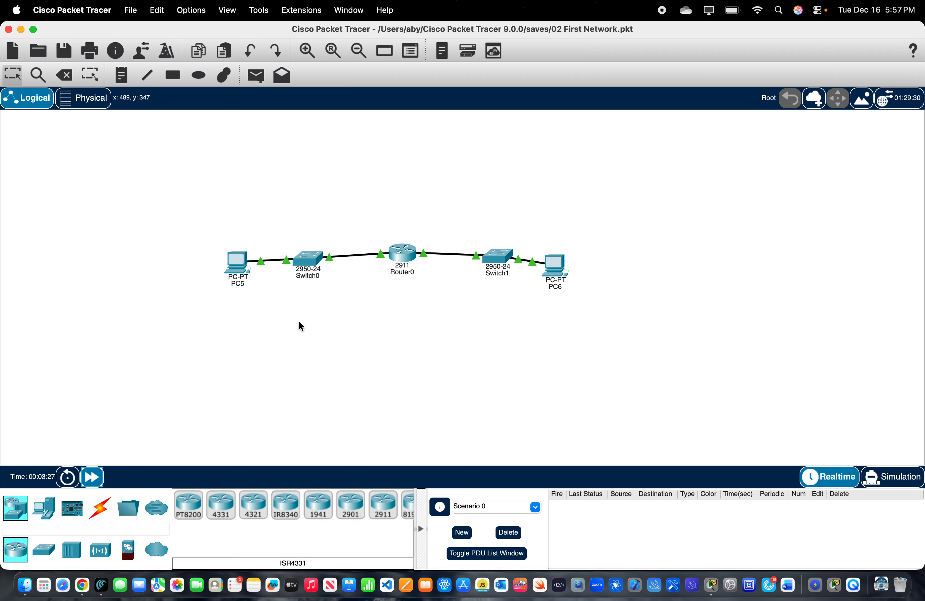
In the interface preferences, enable Always Show Port Labels in Logical Workspace and disable Show Link Lights
key(super+Tab)
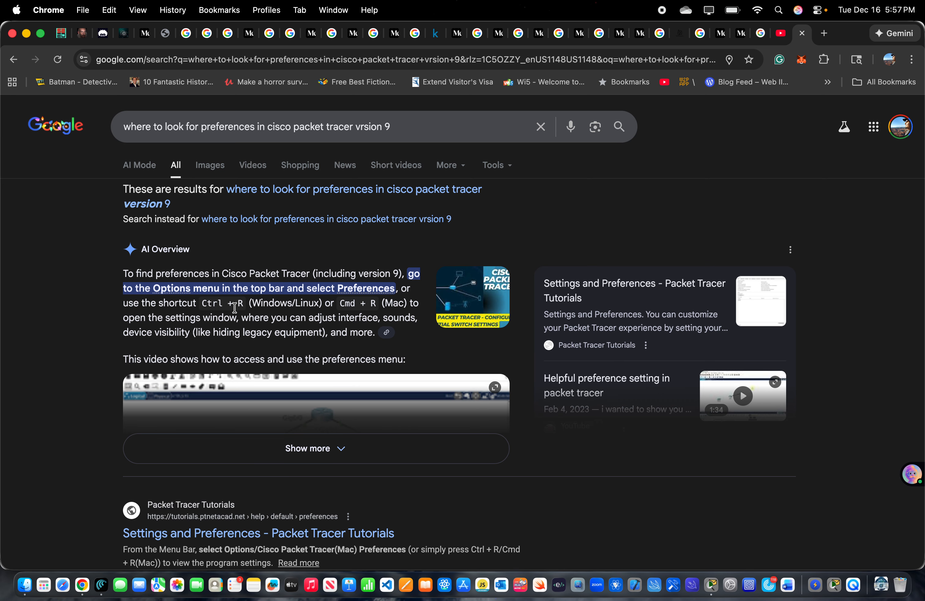
key(super+Tab)
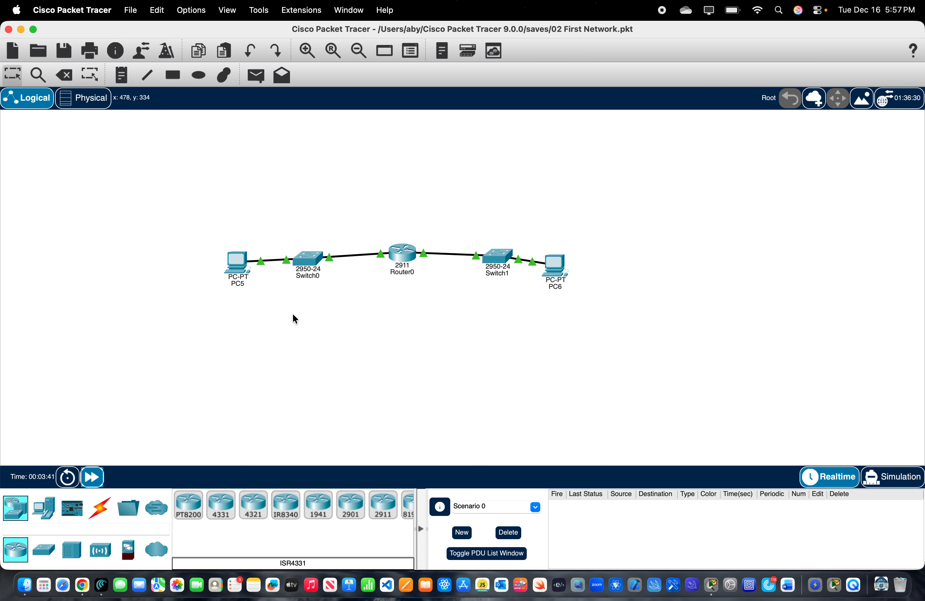
key(super+comma)
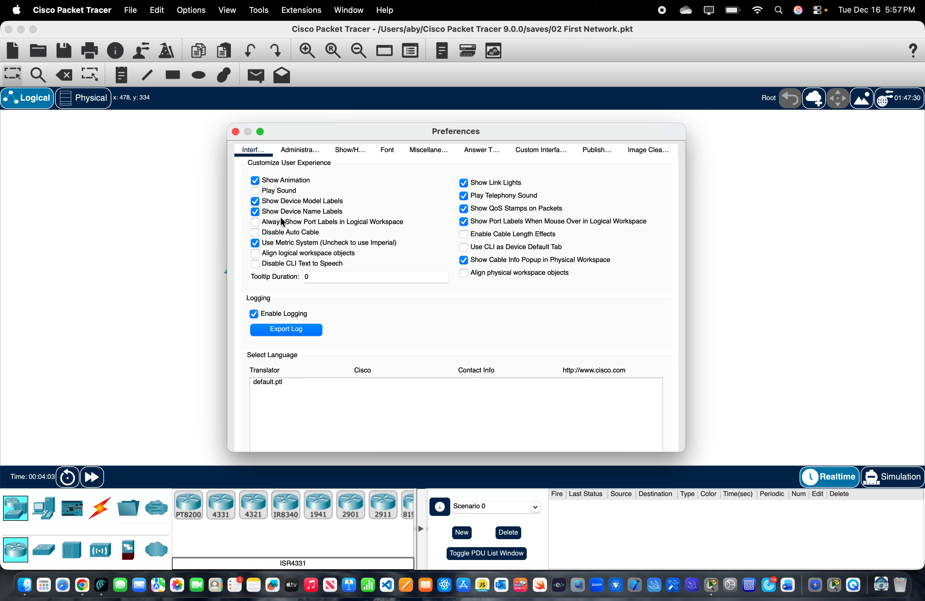
click(254, 225)
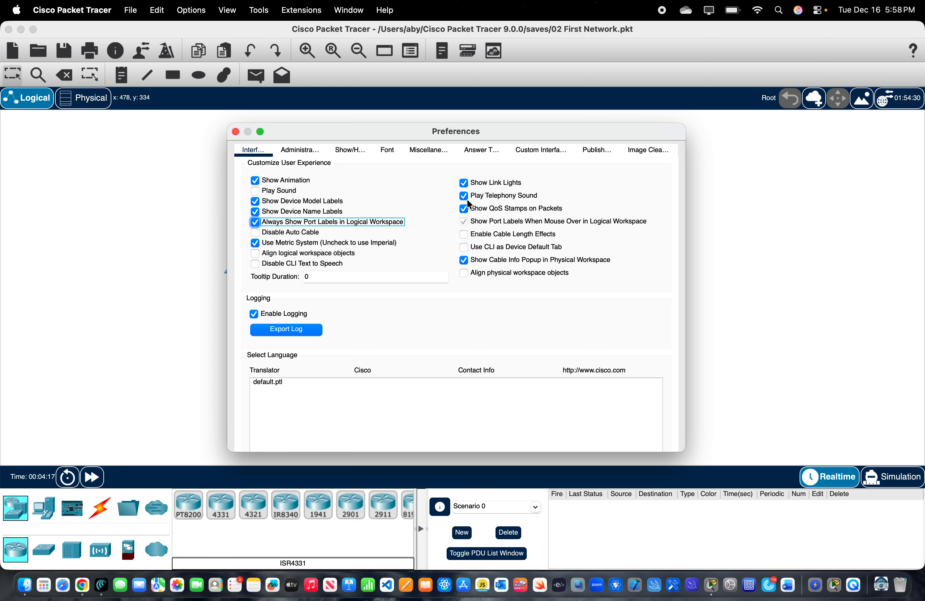
click(464, 182)
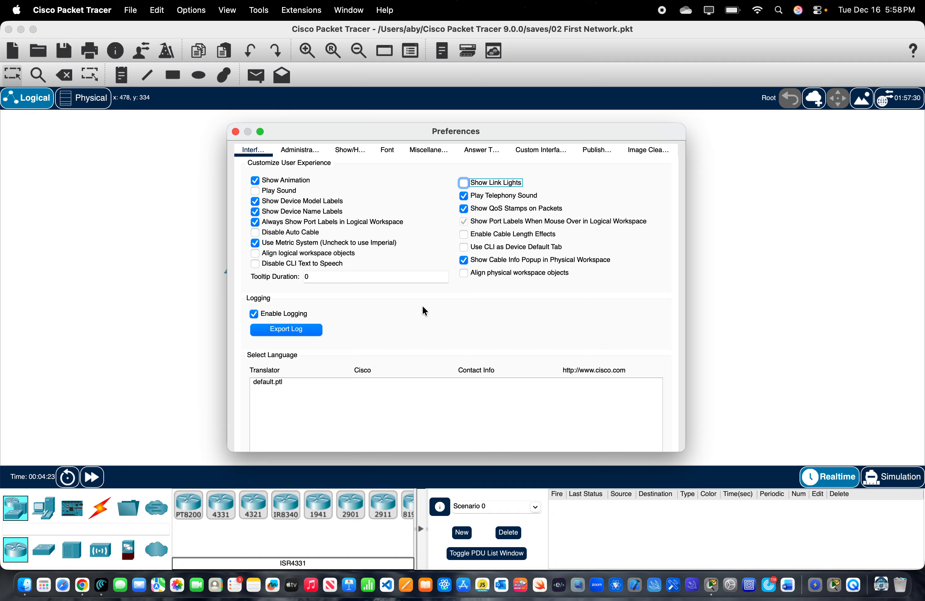
Set the CLI dialog font size to 20 in the font preferences
click(388, 150)
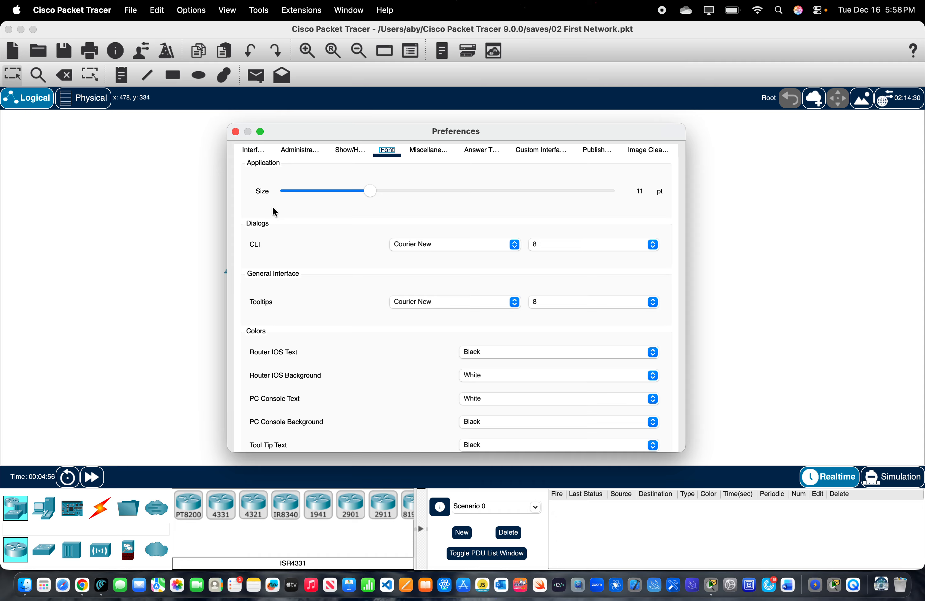
click(651, 244)
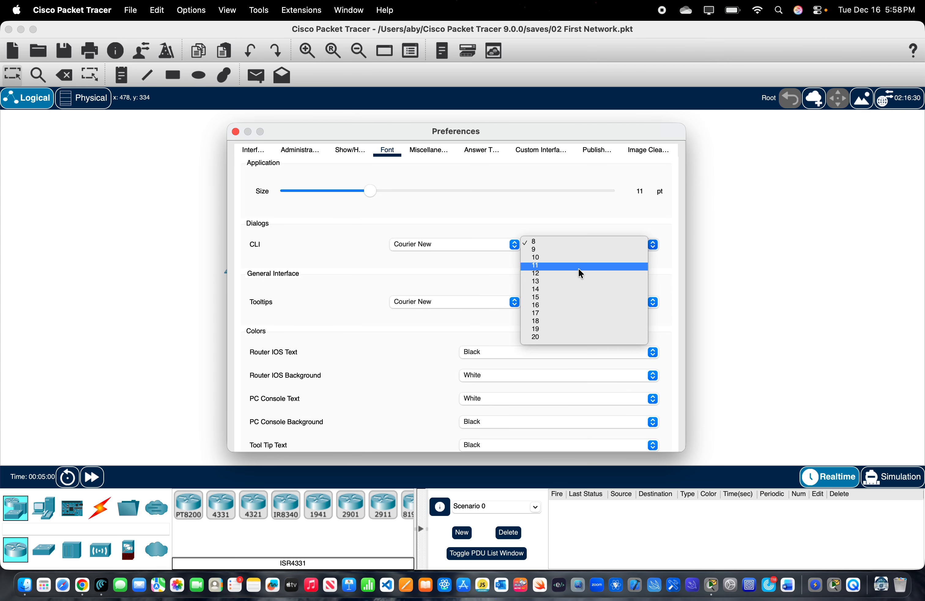
click(562, 336)
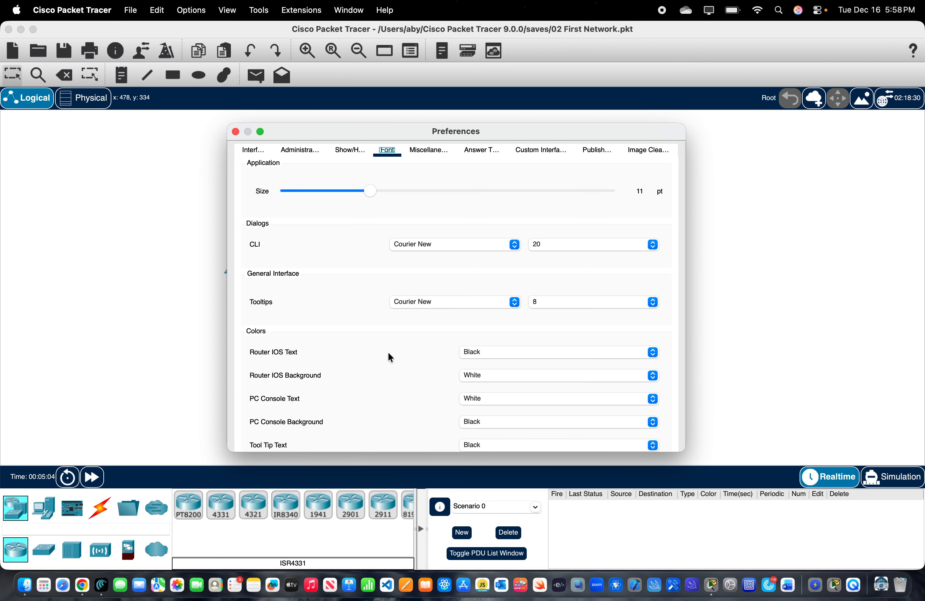
In the font preferences, set Router IOS Text to White and Router IOS Background to Black, and apply the colors
scroll(388, 351, down, 2)
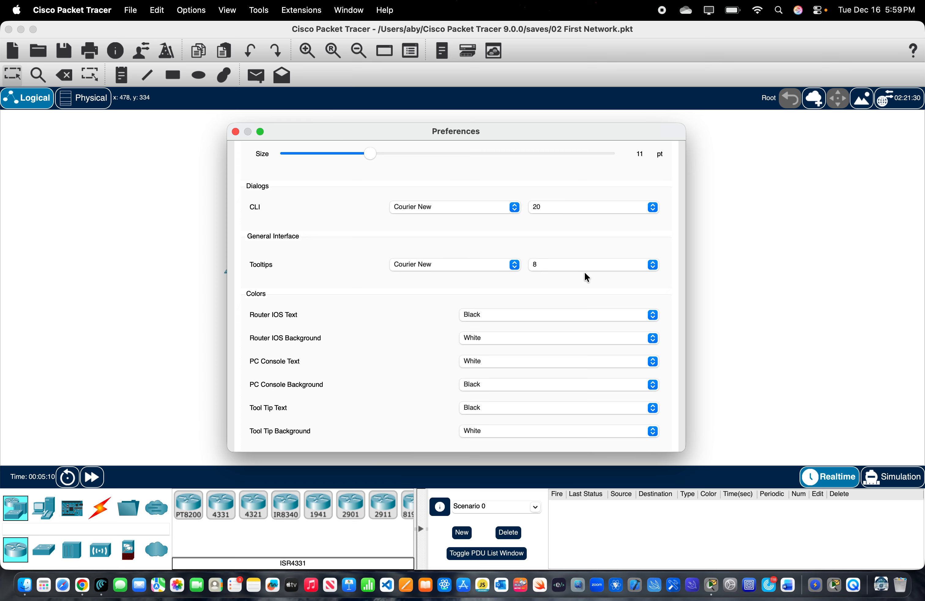
click(653, 315)
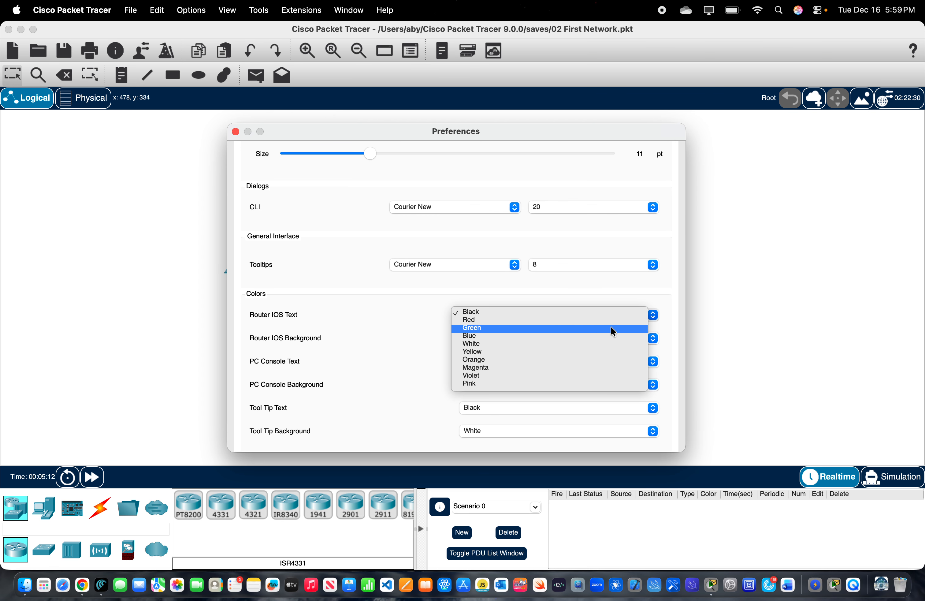
click(585, 337)
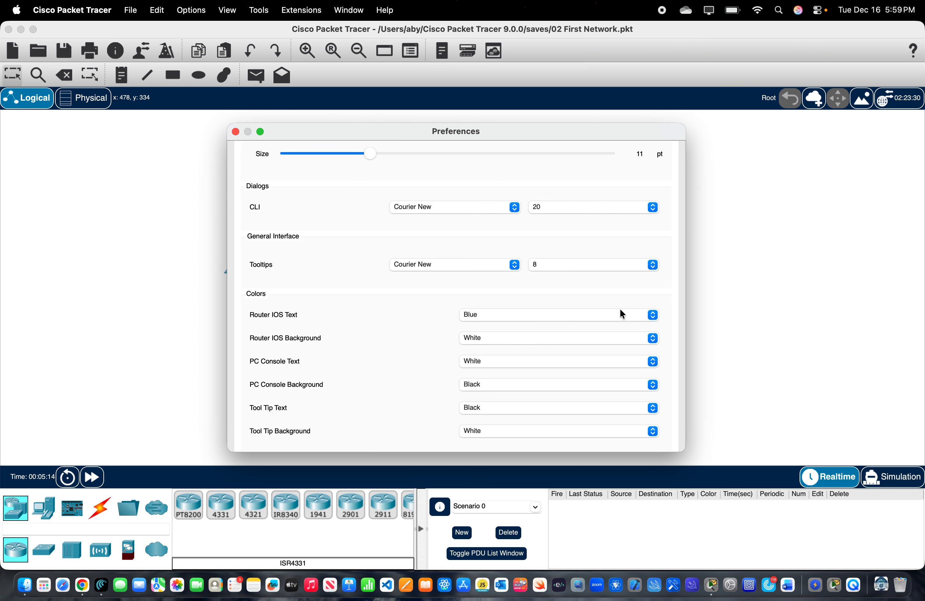
click(653, 315)
click(637, 328)
click(652, 338)
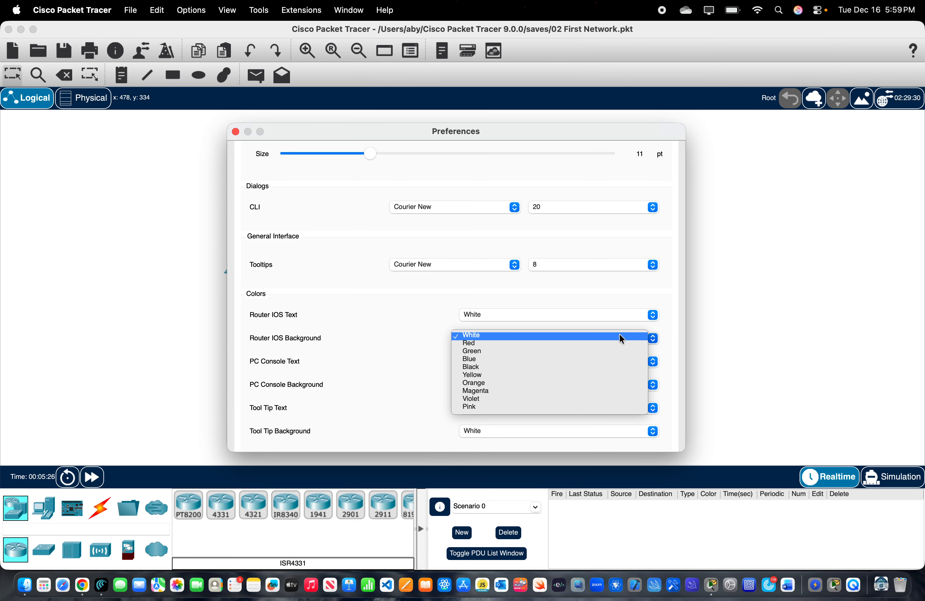
click(561, 364)
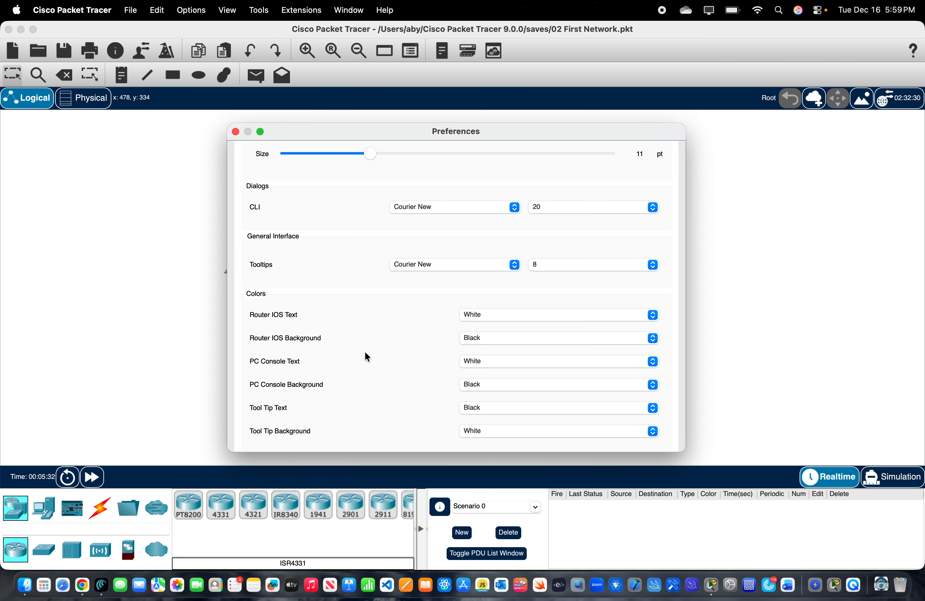
scroll(366, 356, down, 5)
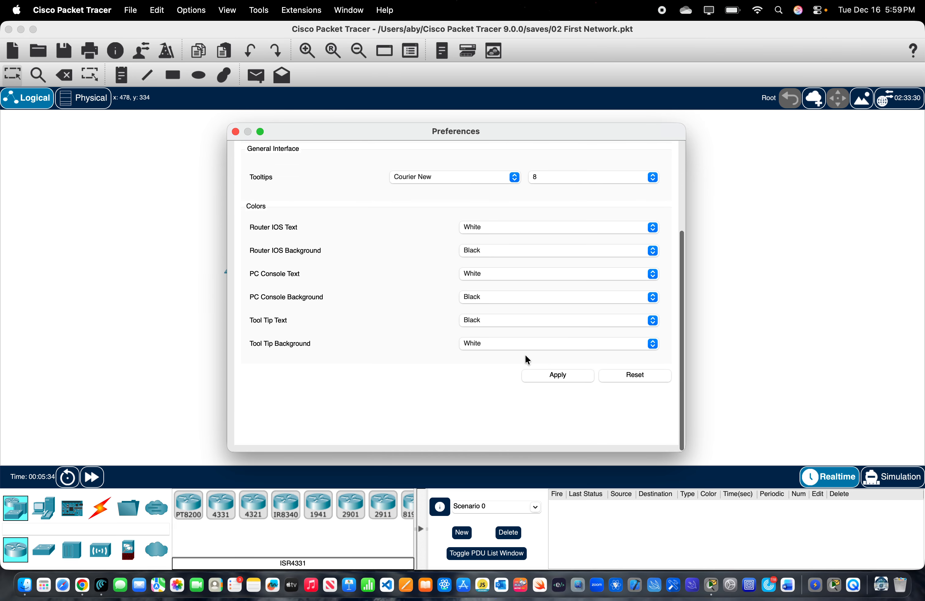
click(563, 378)
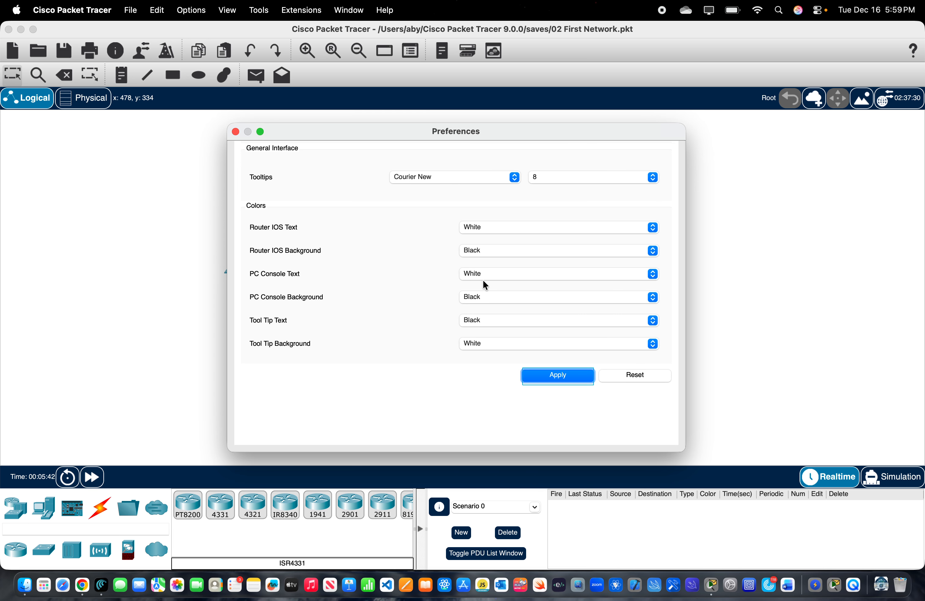
In the miscellaneous preferences, set the Auto File Backup Interval to 10 Min and close the preferences
scroll(451, 320, up, 5)
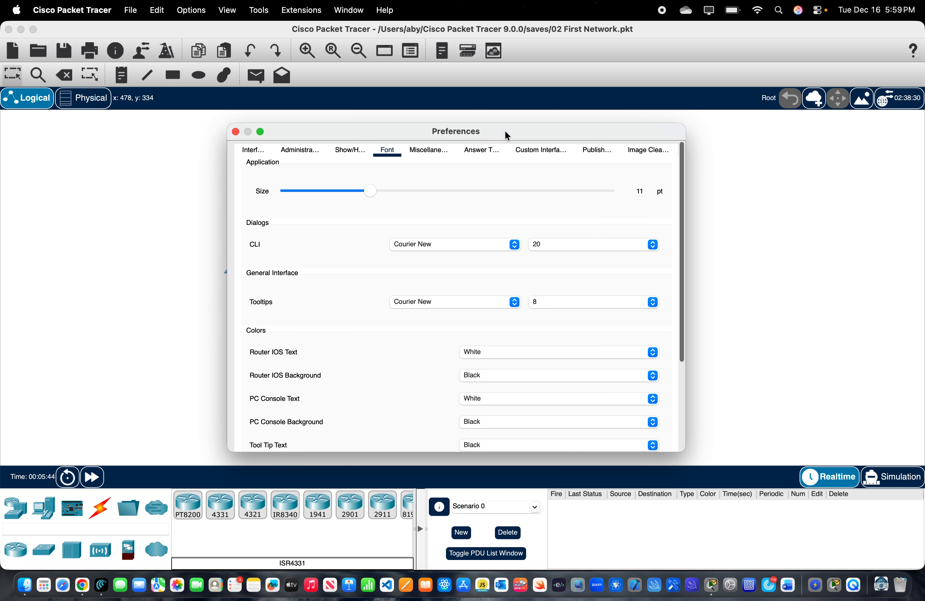
click(429, 150)
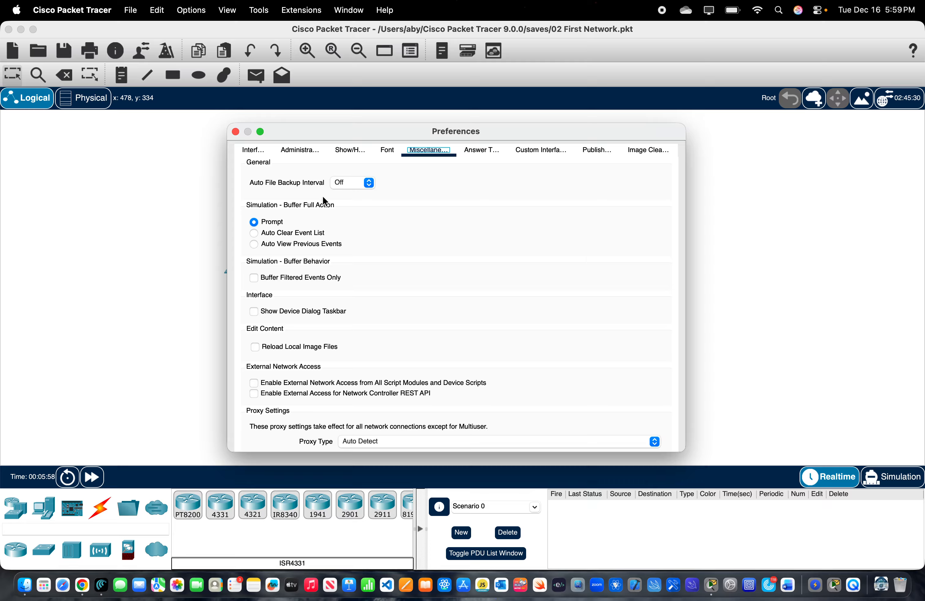
click(370, 181)
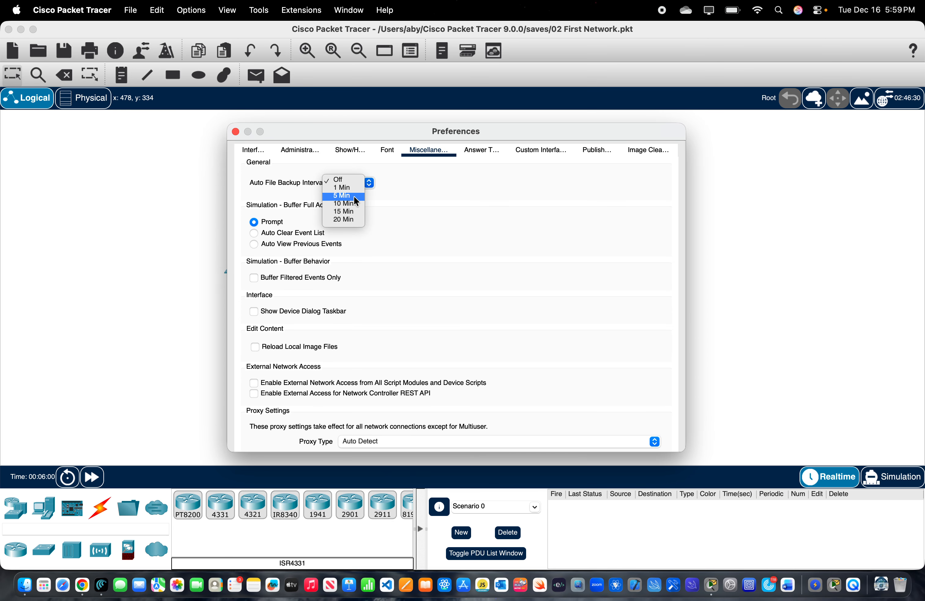
click(353, 210)
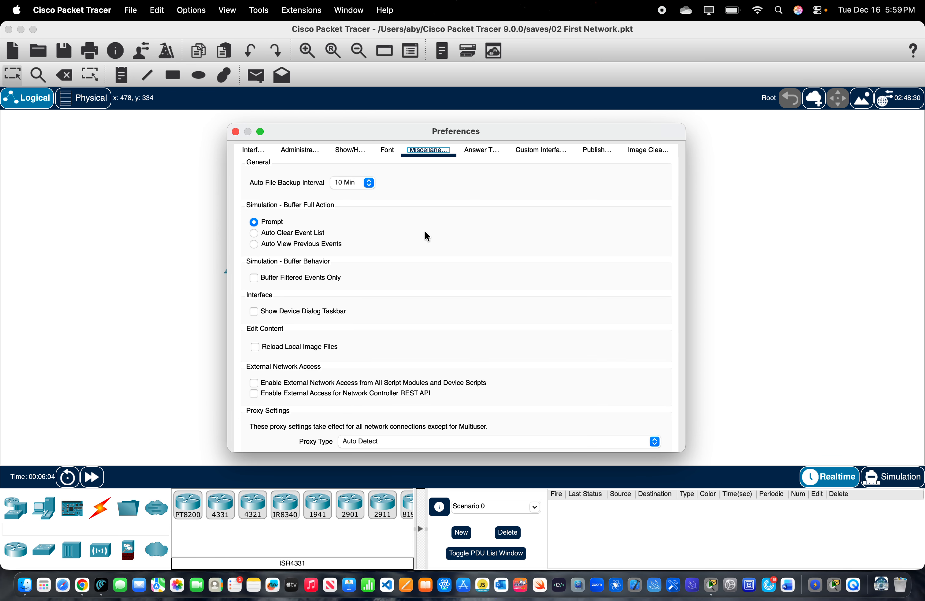
scroll(319, 268, down, 5)
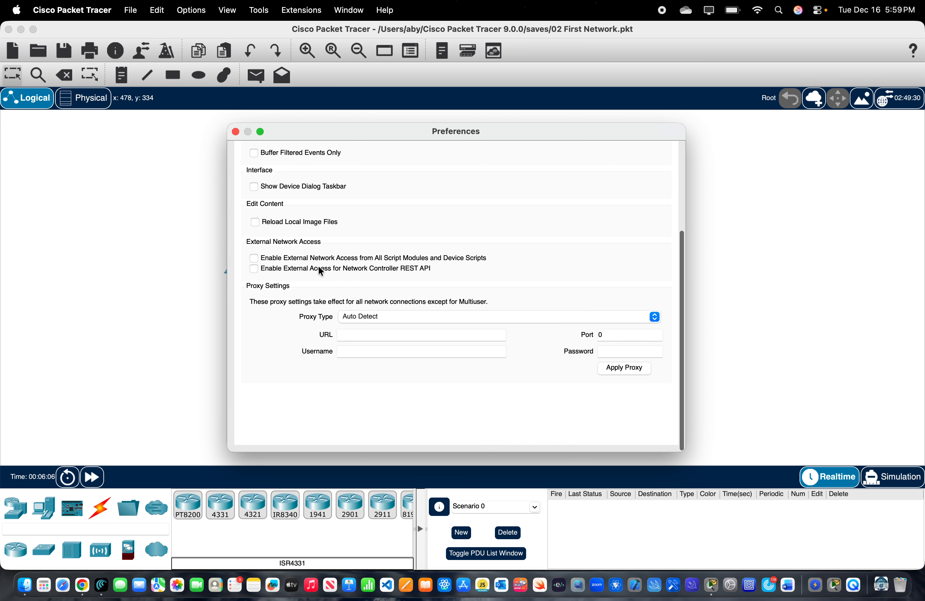
click(236, 132)
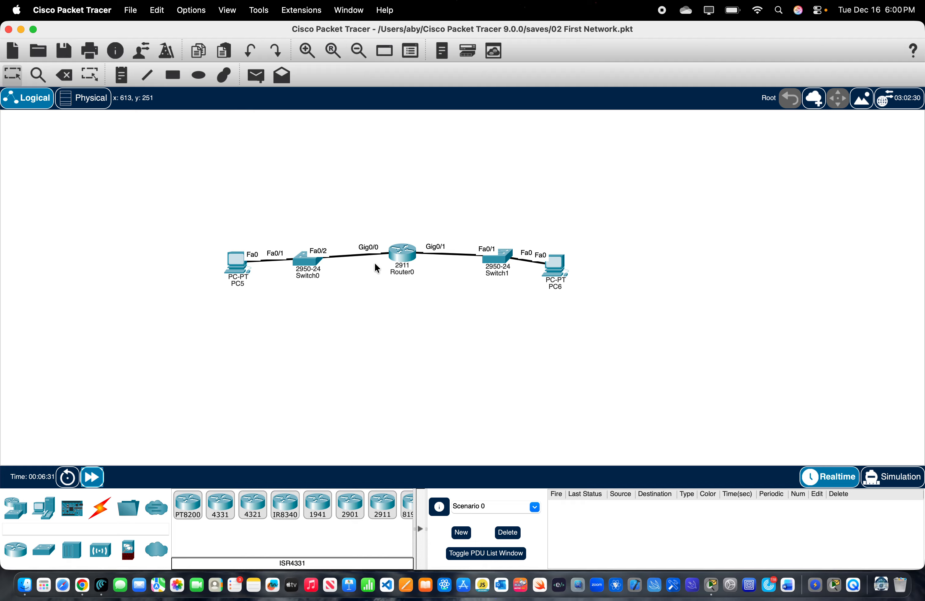
key(super+shift+5)
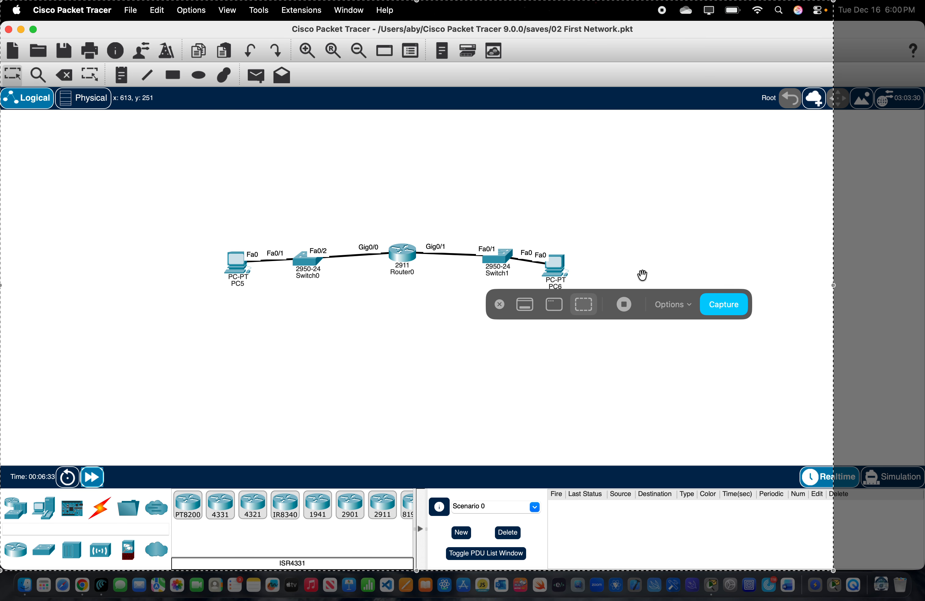